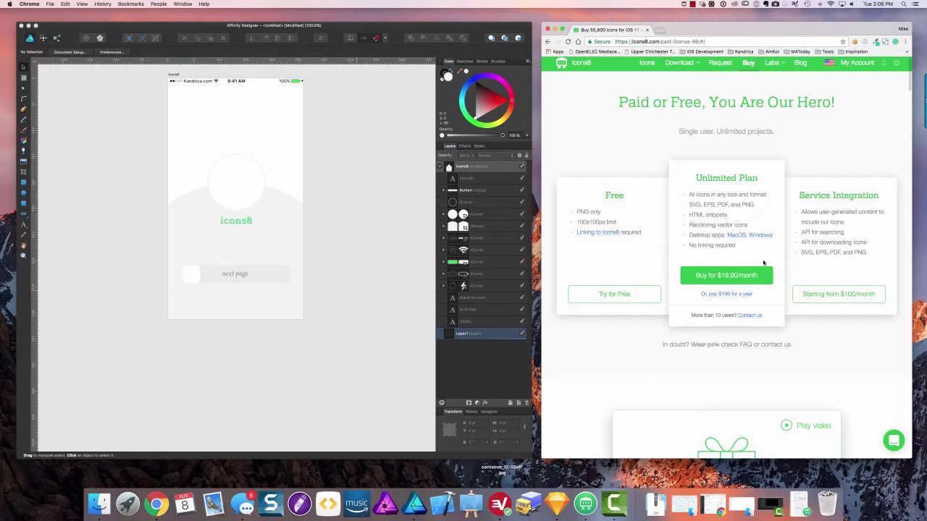
- Scroll down through the paid licence summary and permitted uses, then back up
scroll(764, 263, "down", 5)
scroll(763, 262, "down", 8)
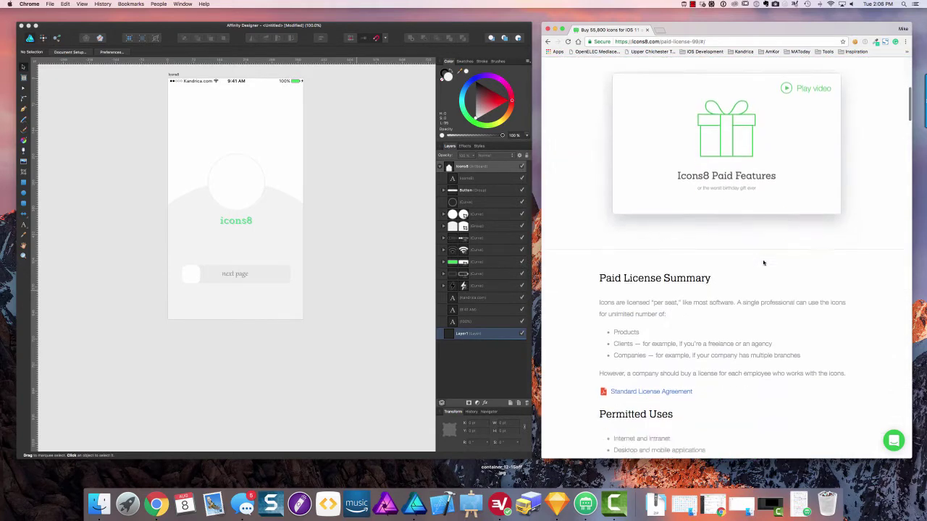
scroll(763, 263, "down", 1)
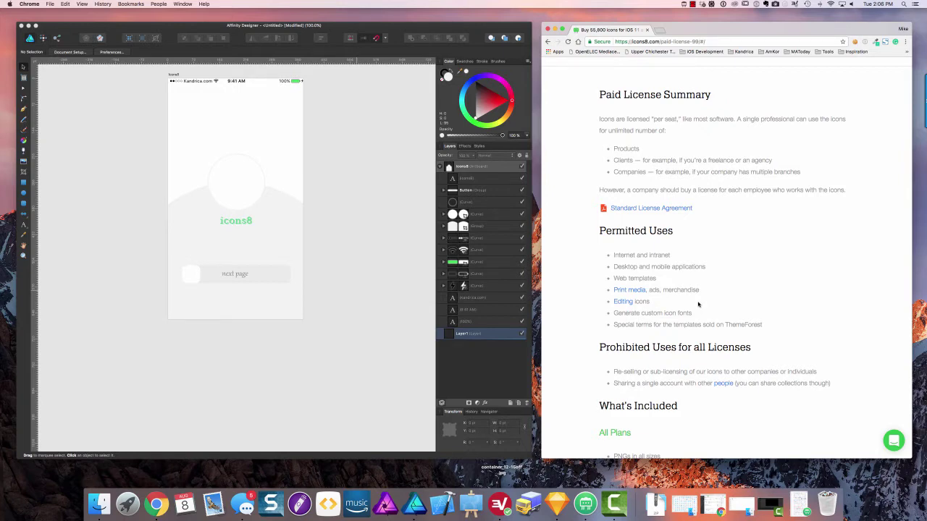
scroll(698, 304, "down", 2)
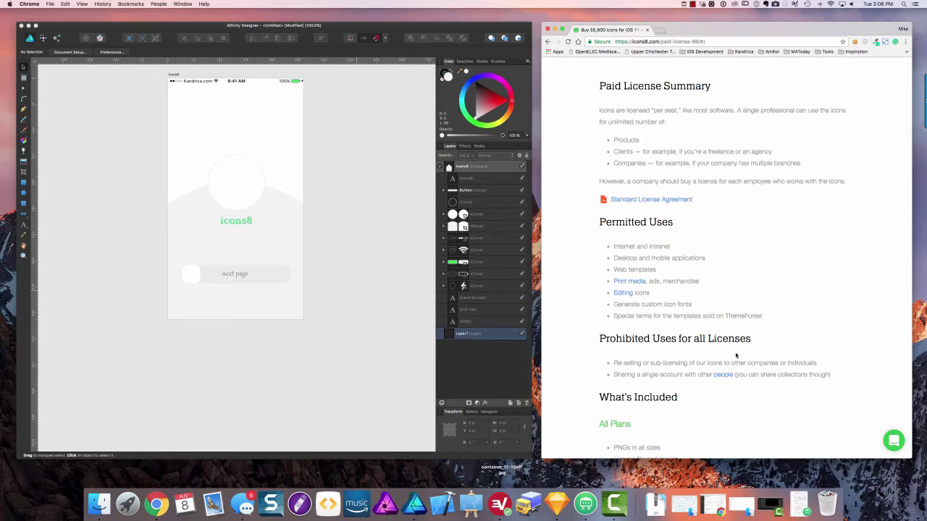
scroll(737, 336, "up", 10)
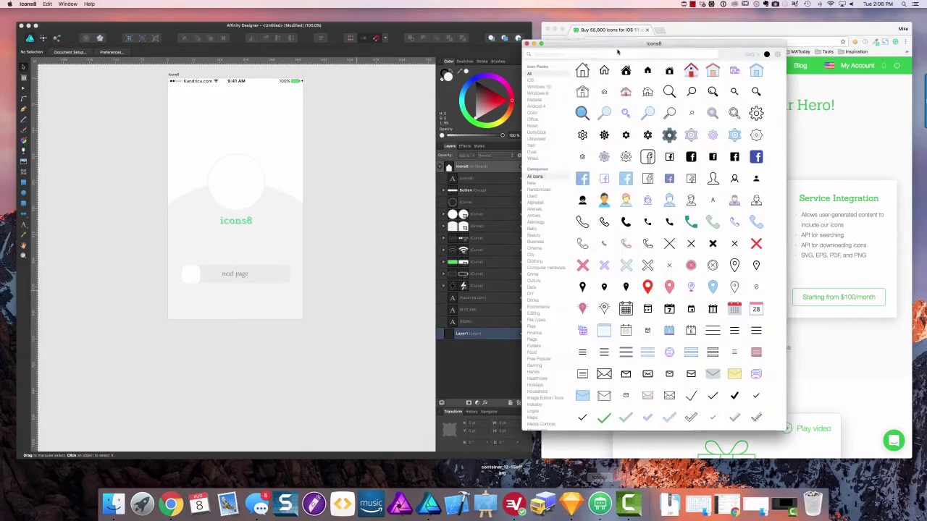
- Reposition the icon browser window and check the export formats, keeping SVG
left_click_drag(622, 51, 643, 46)
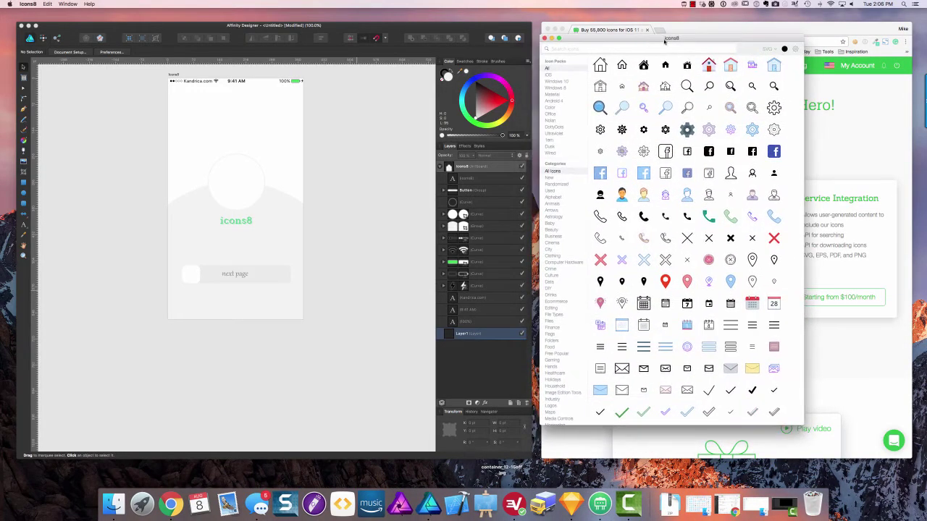
left_click(765, 49)
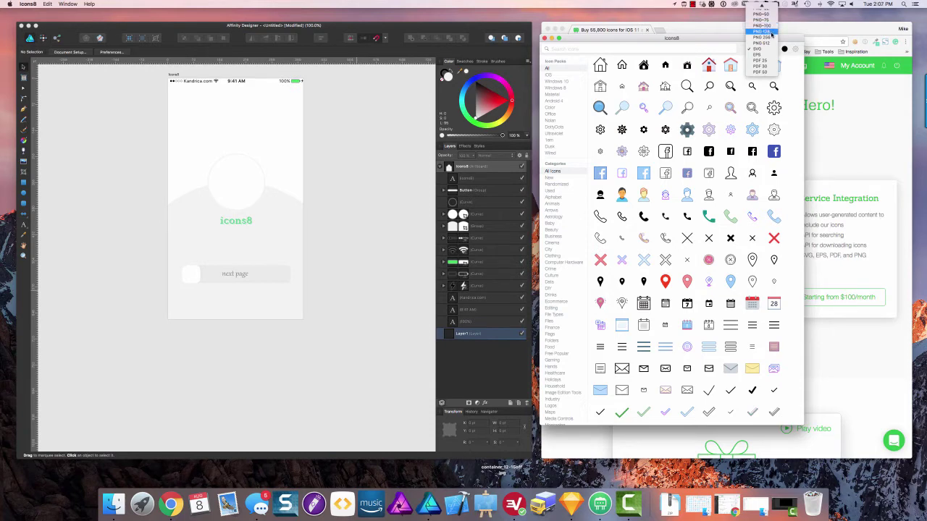
key("Escape")
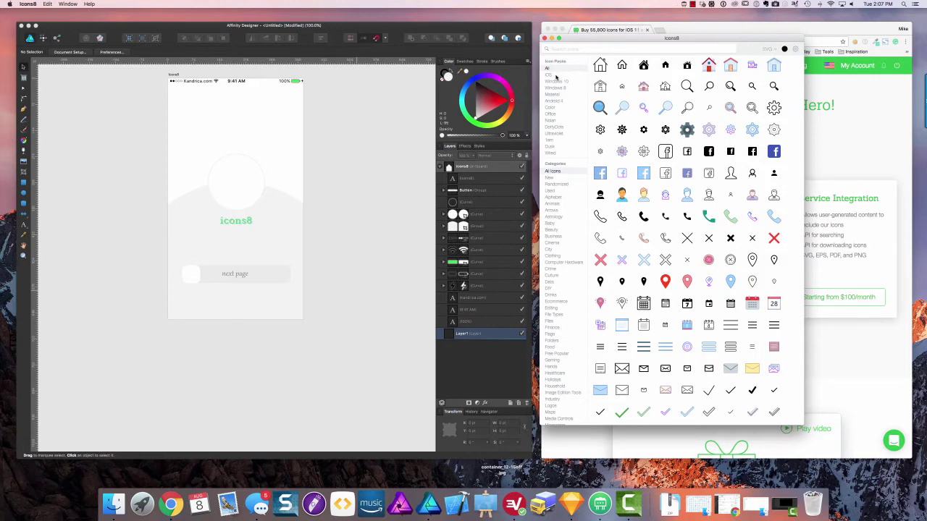
- Browse the iOS, Windows 10, Windows 8, Material and Android 4 packs, ending on Color
left_click(555, 75)
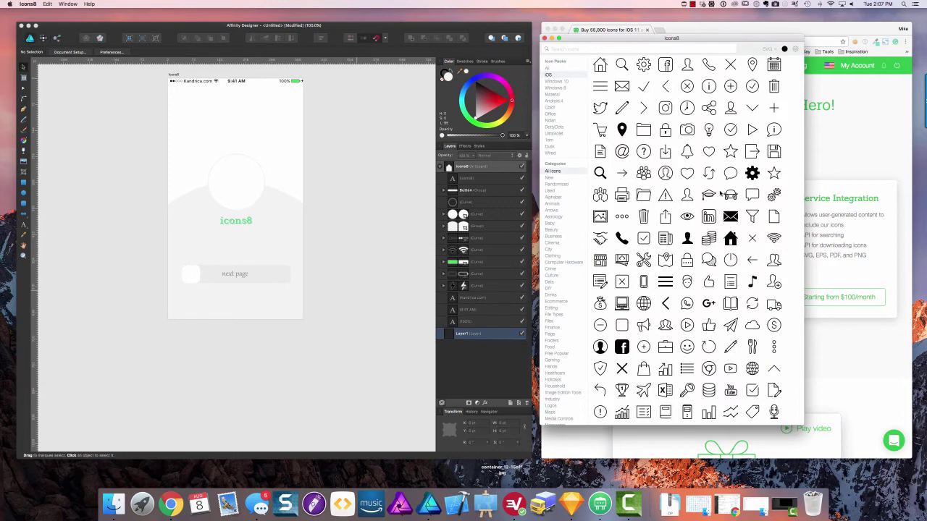
left_click(573, 82)
left_click(555, 88)
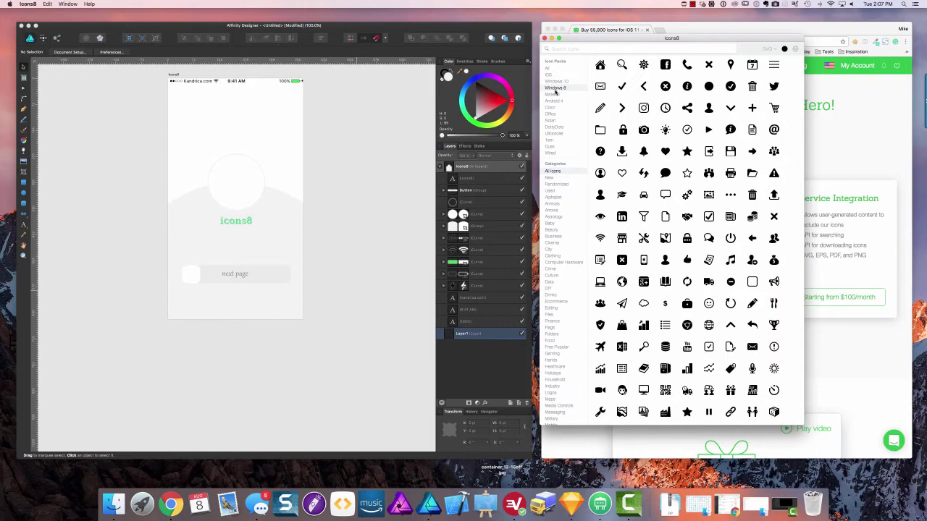
left_click(553, 94)
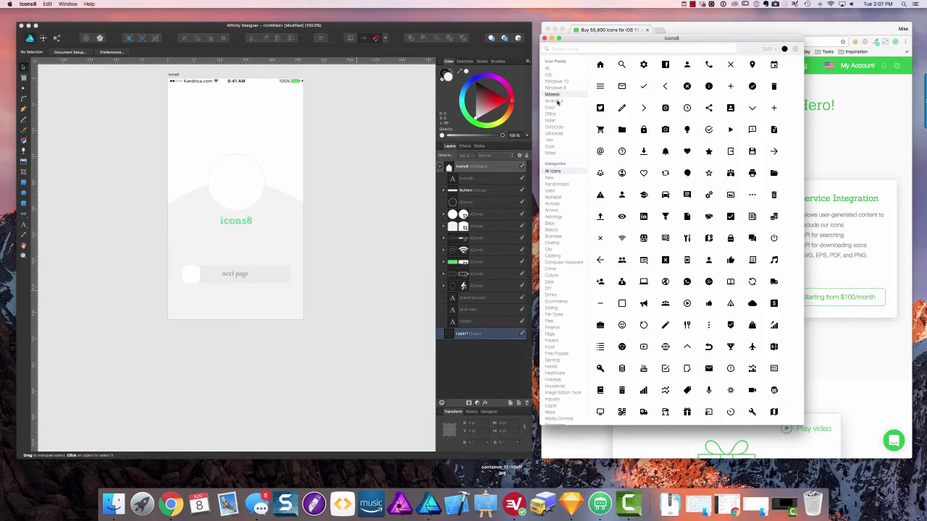
left_click(557, 102)
left_click(556, 108)
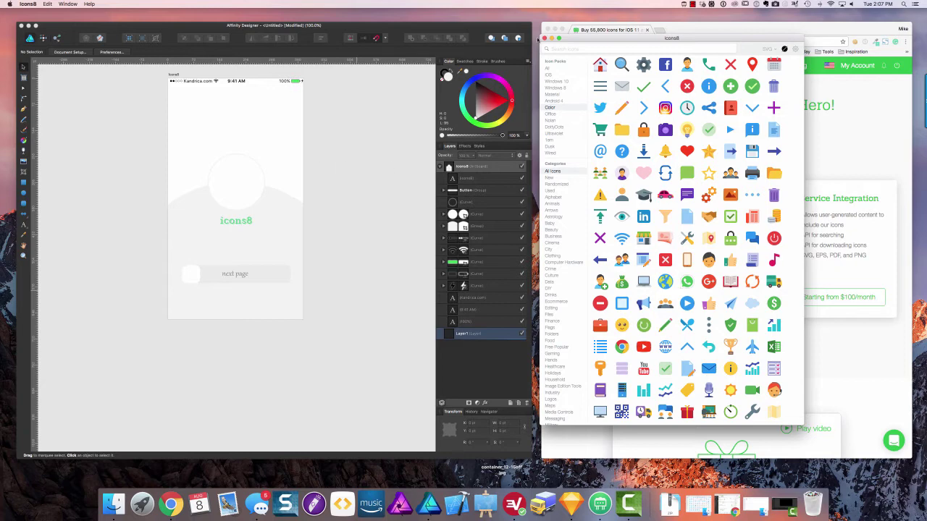
- Search for 'icons' and set the export format to PNG 128
left_click(567, 48)
type("icons")
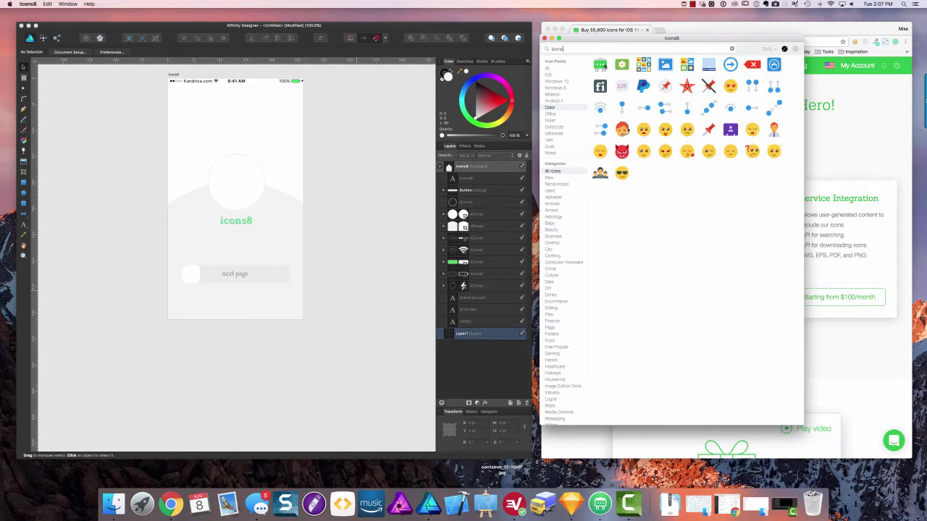
left_click(768, 50)
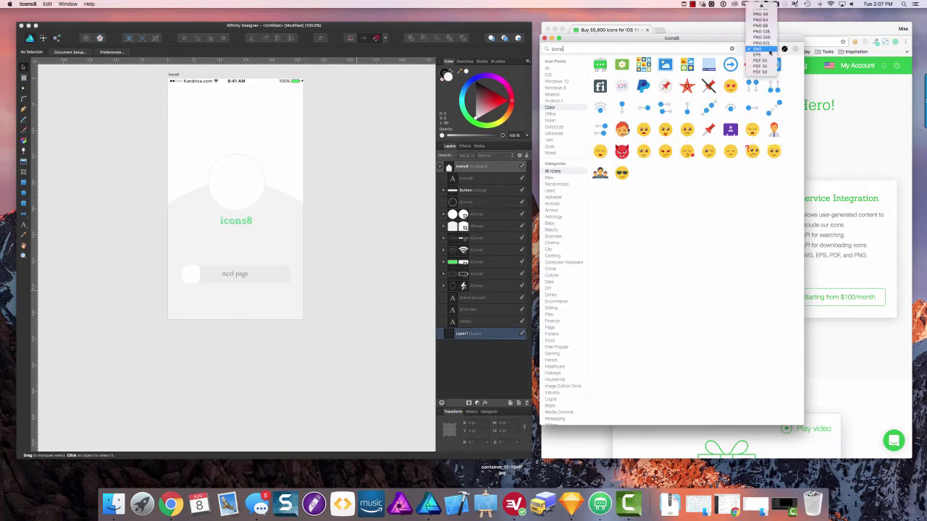
left_click(760, 31)
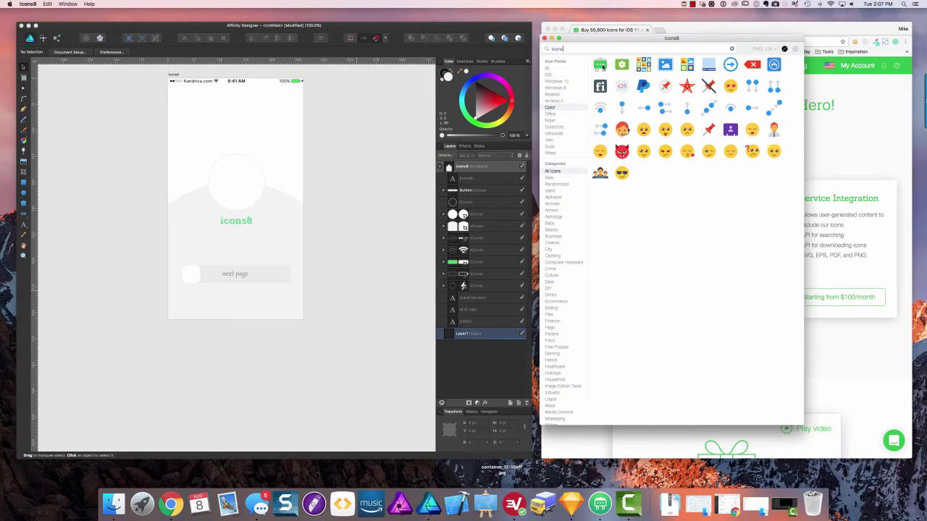
- Place the green icons8 logo into the artboard's circle, then select the old search term
left_click_drag(602, 66, 235, 180)
left_click(239, 183)
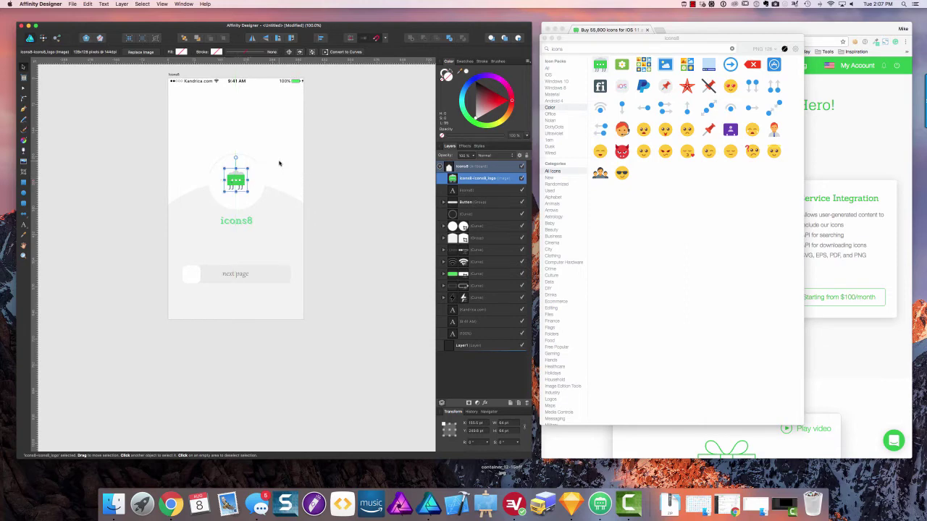
left_click(704, 234)
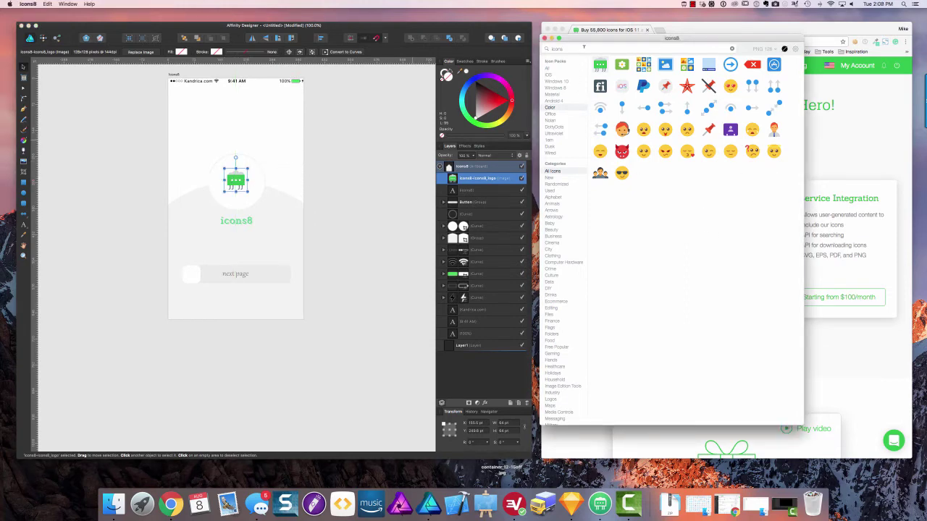
left_click_drag(563, 48, 544, 47)
- Search for 'party' and switch the export format back to SVG
type("party")
left_click(767, 49)
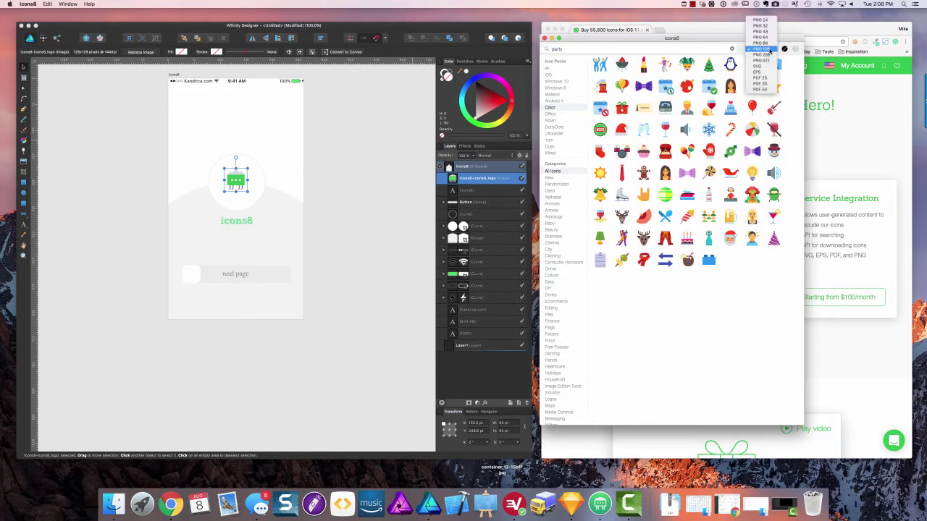
left_click(766, 66)
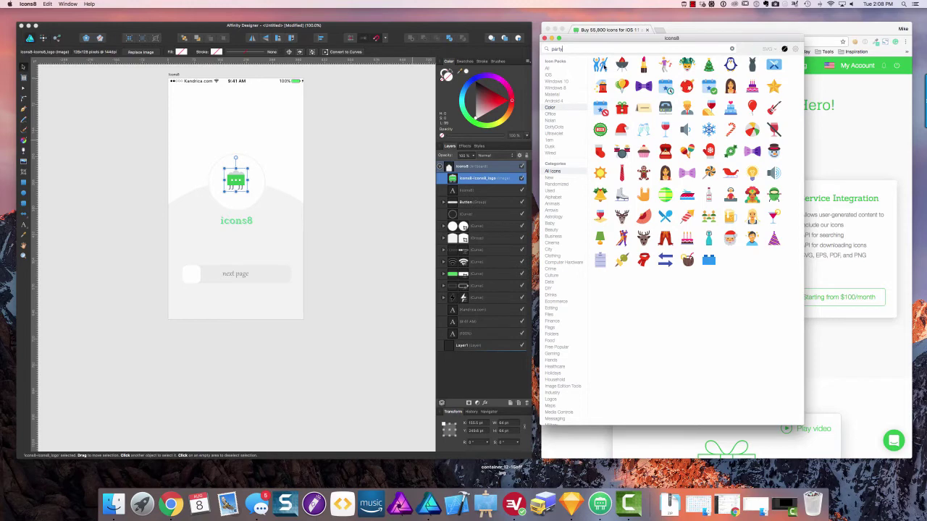
- Add the dancing-people icon, scale it across the artboard top and move it behind the logo
left_click_drag(601, 65, 366, 328)
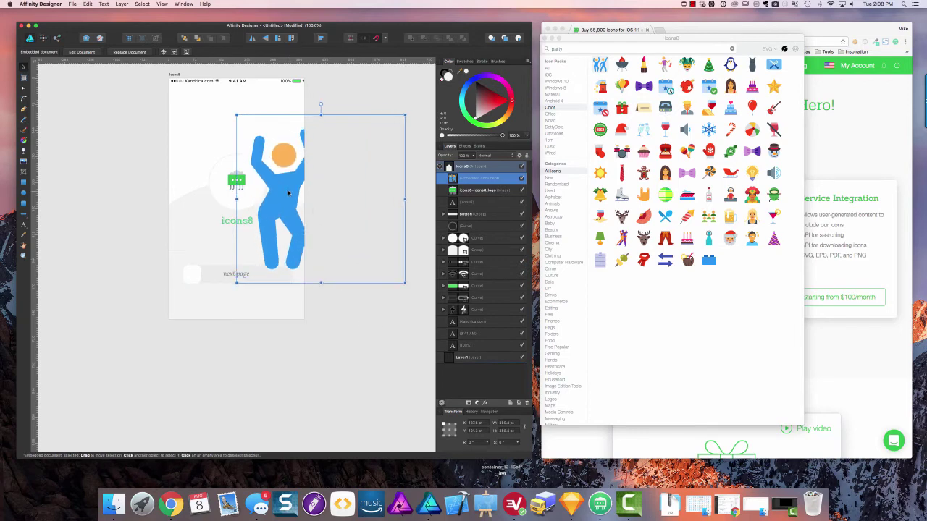
left_click_drag(312, 213, 198, 144)
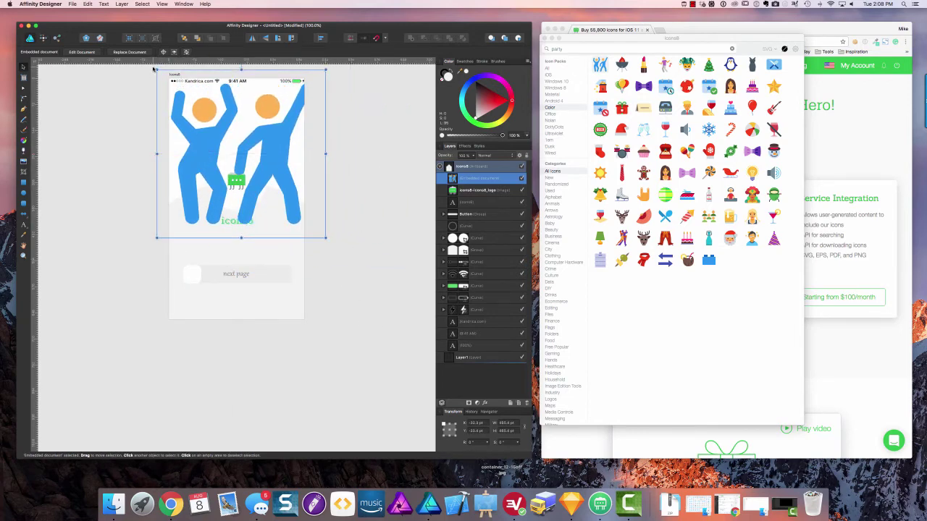
left_click_drag(157, 69, 193, 121)
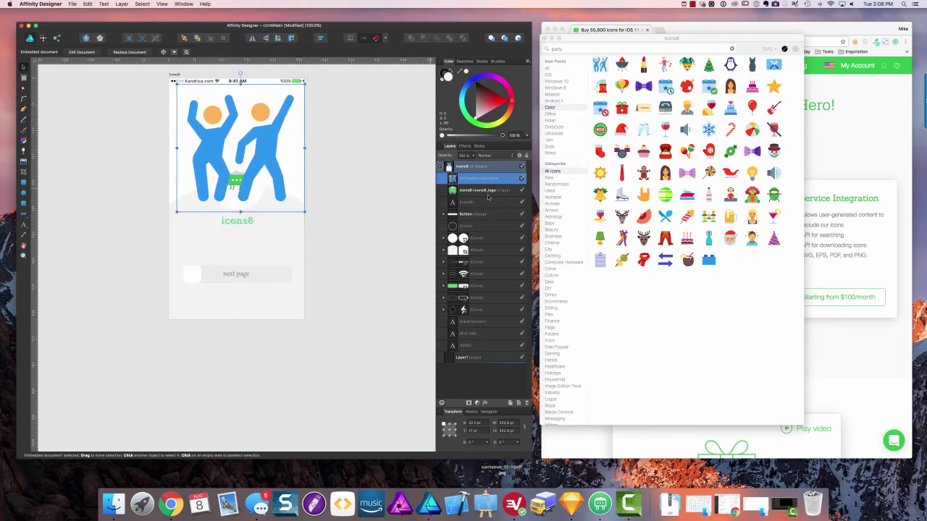
left_click_drag(461, 178, 449, 352)
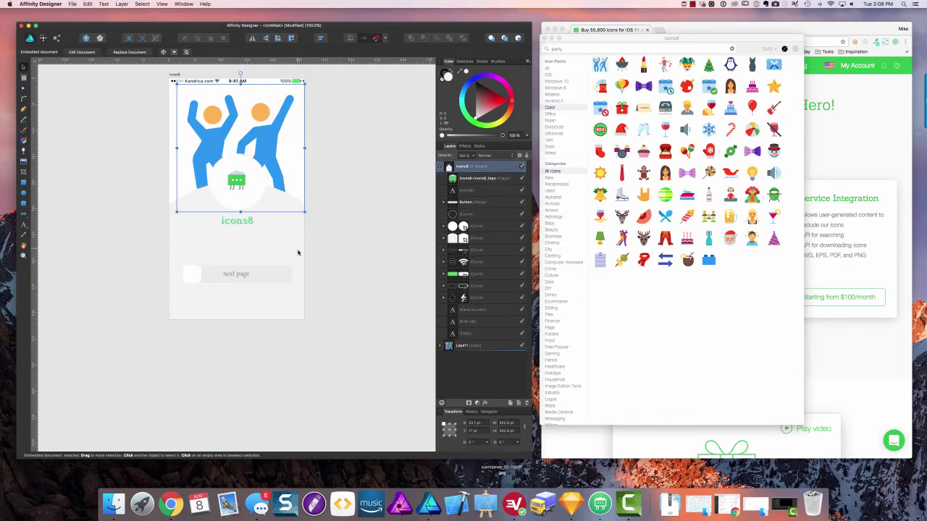
left_click(699, 317)
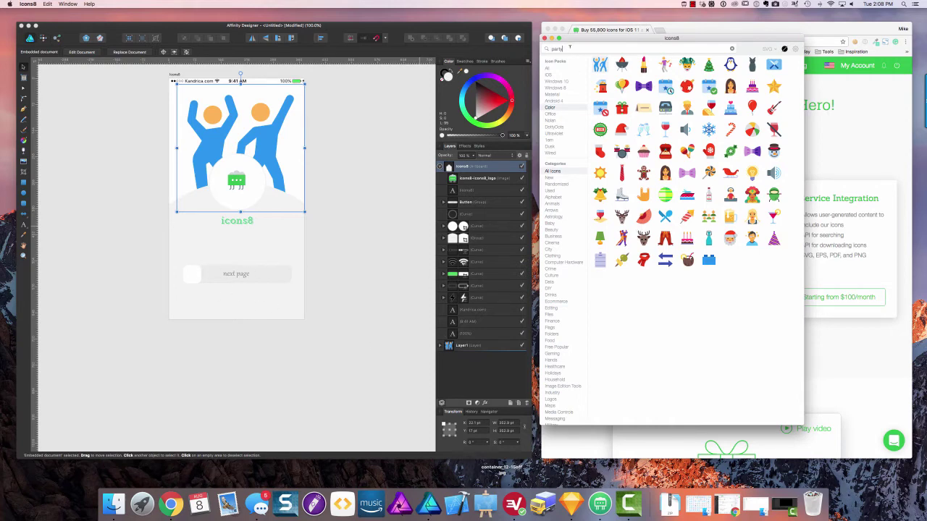
- Clear the 'party' search and place the circled right-arrow from Arrows at the button's right end
key("super+a")
key("BackSpace")
left_click(557, 208)
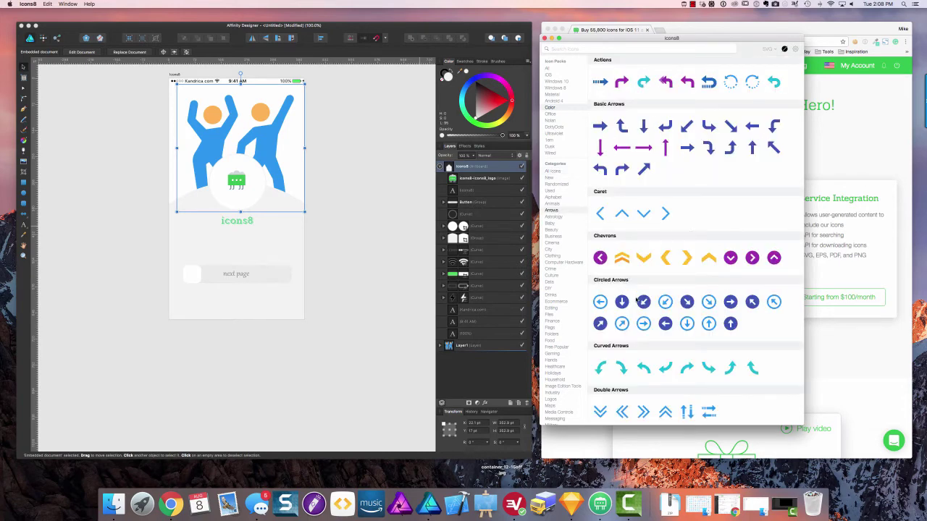
left_click_drag(643, 324, 279, 275)
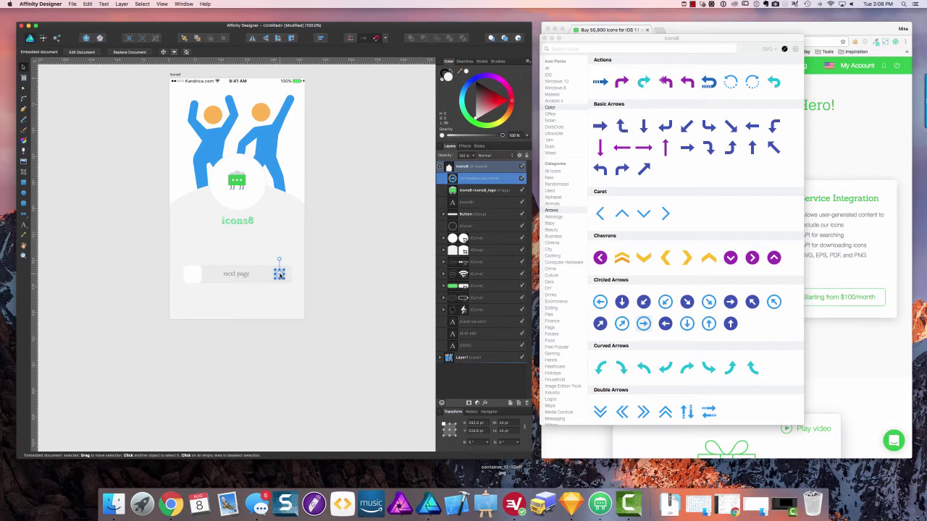
- Search for 'ninja' and place a ninja icon left of the 'next page' text
left_click(745, 220)
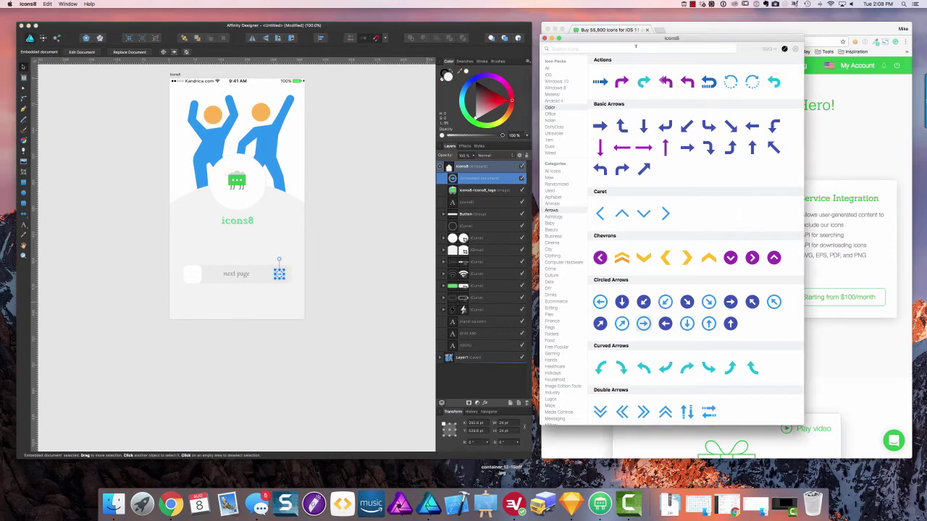
type("ninja")
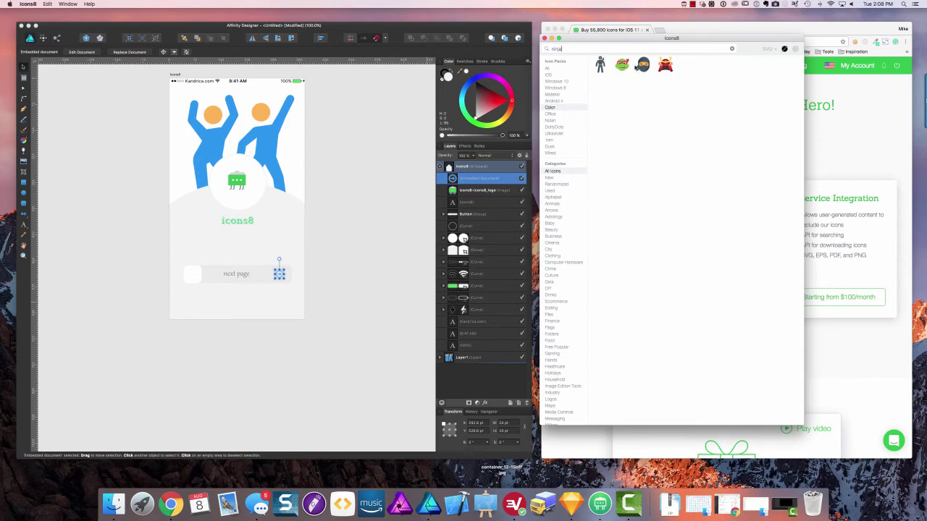
left_click_drag(638, 67, 197, 275)
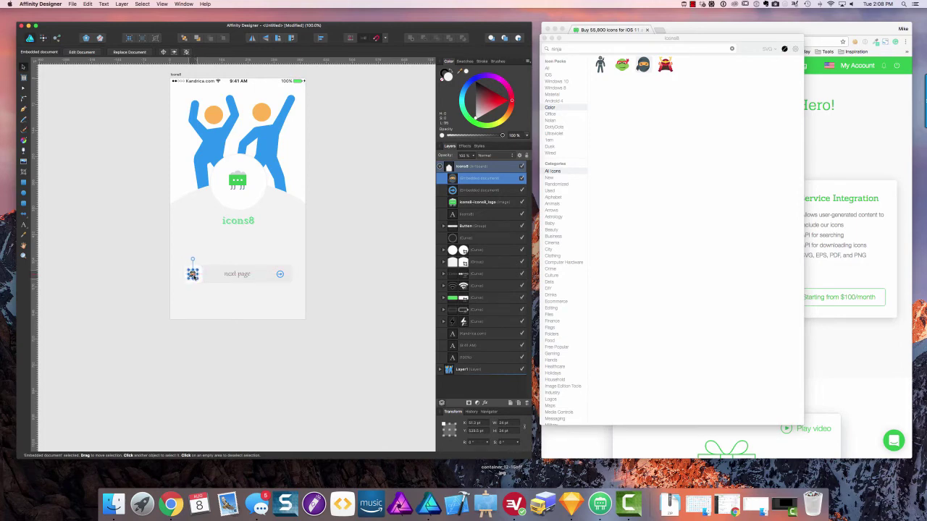
- Enlarge the ninja icon with a corner handle so it fits the button
left_click(252, 251)
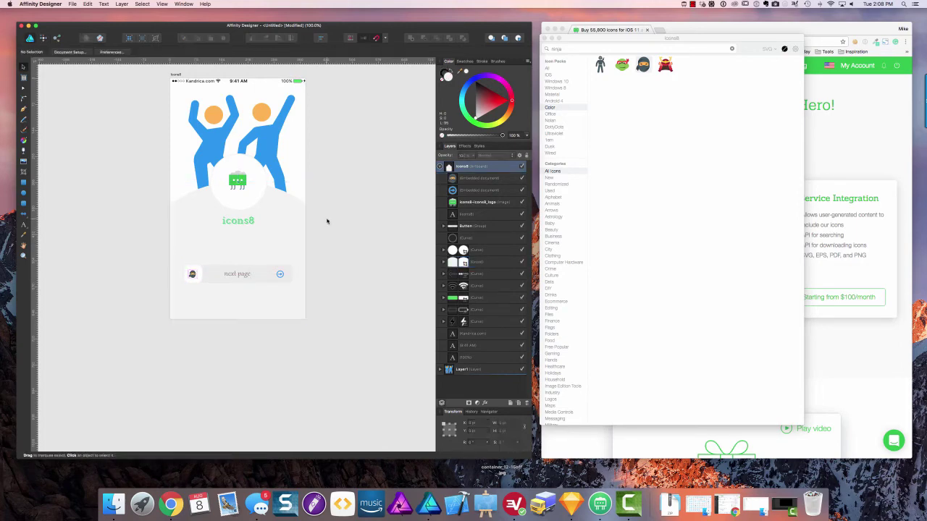
left_click(193, 276)
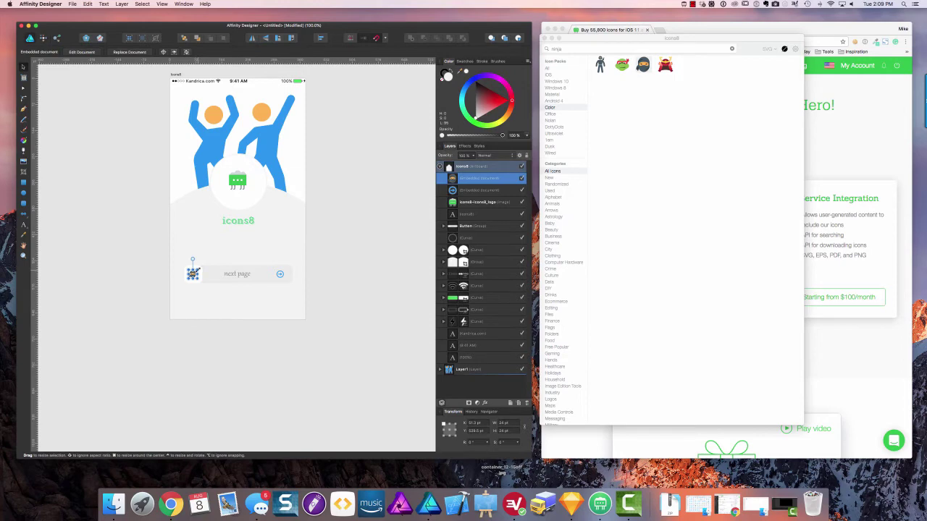
mouse_move(199, 268)
left_mouse_down()
mouse_move(205, 265)
mouse_move(192, 275)
left_mouse_up()
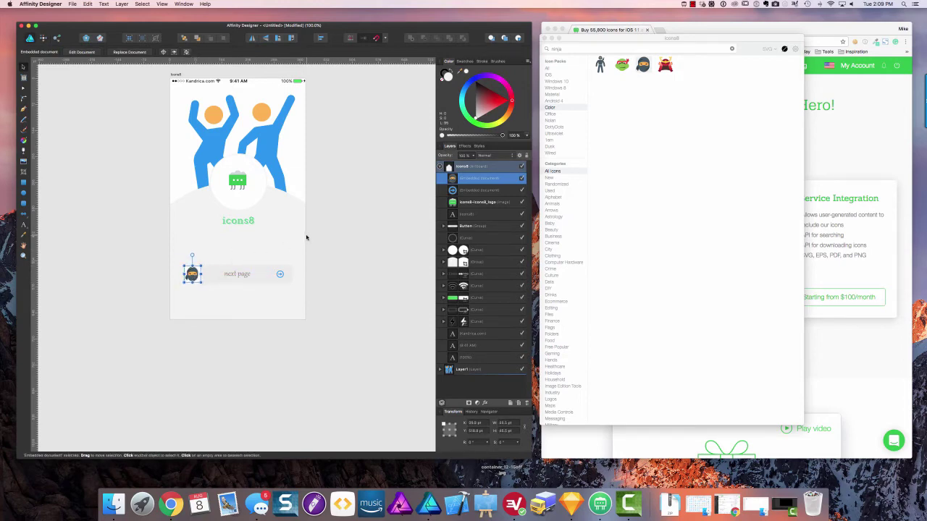
left_click(366, 229)
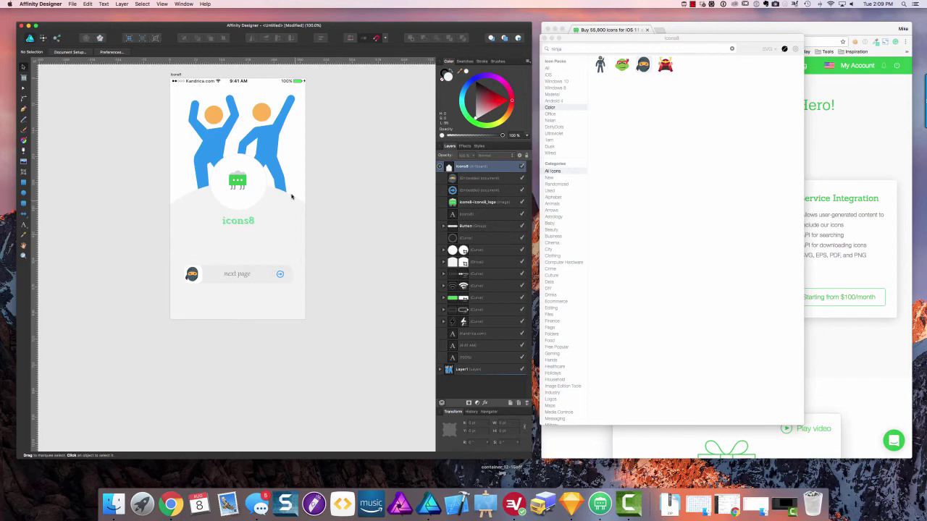
- Edit the dancers image, set the figures' fill to green on the colour wheel, and return to the mockup
left_click(265, 141)
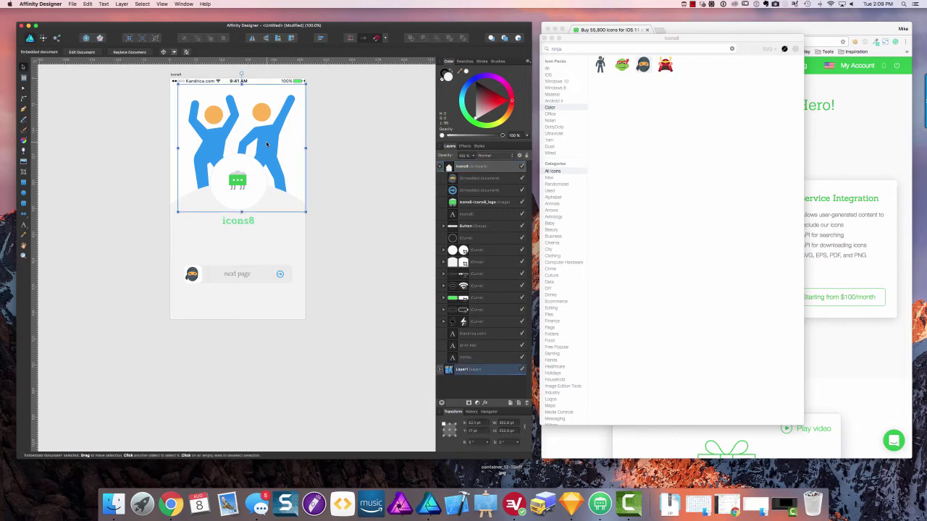
double_click(266, 141)
left_click(317, 239)
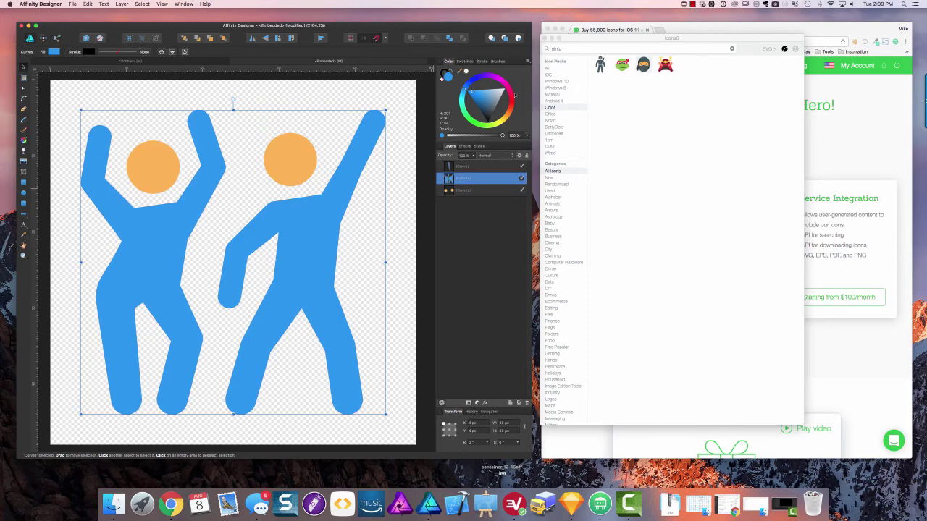
left_click(489, 127)
left_click_drag(489, 128, 482, 109)
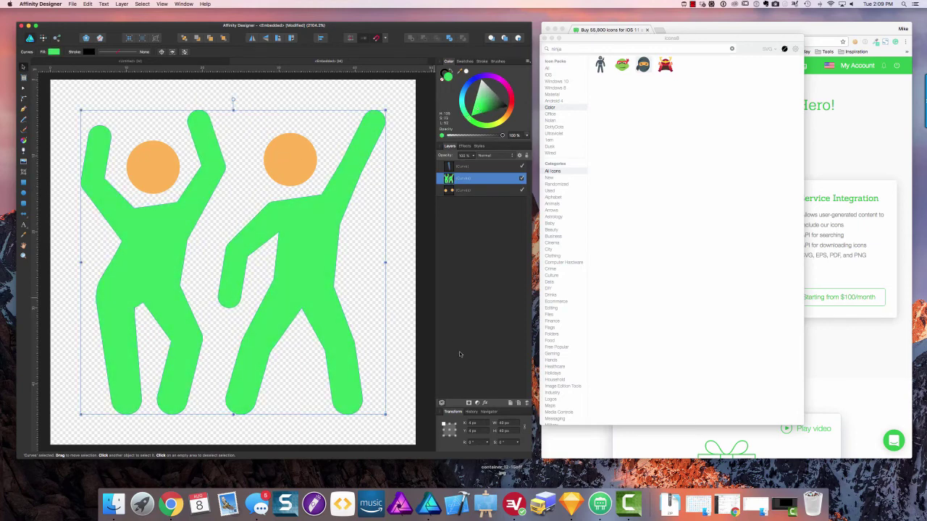
left_click(206, 64)
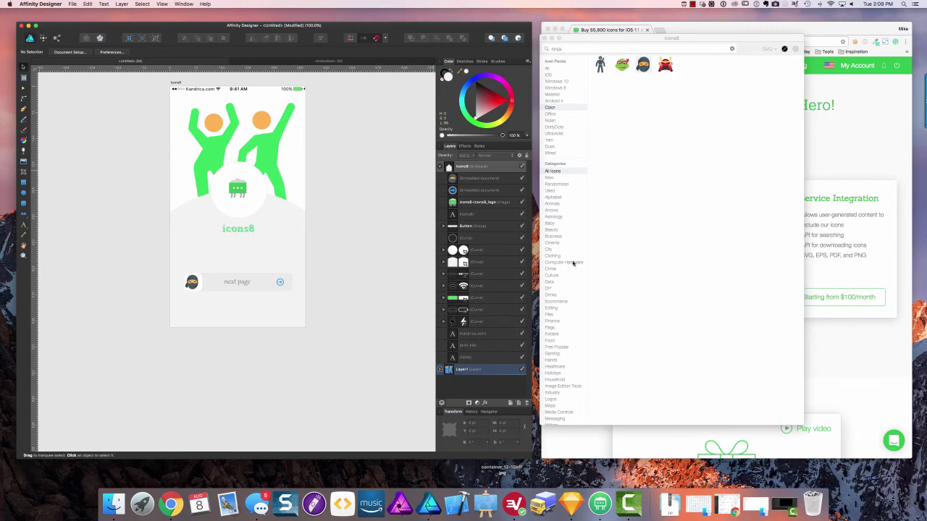
- Scroll the Categories list and delete 'ninja' from the search field
scroll(569, 217, "down", 2)
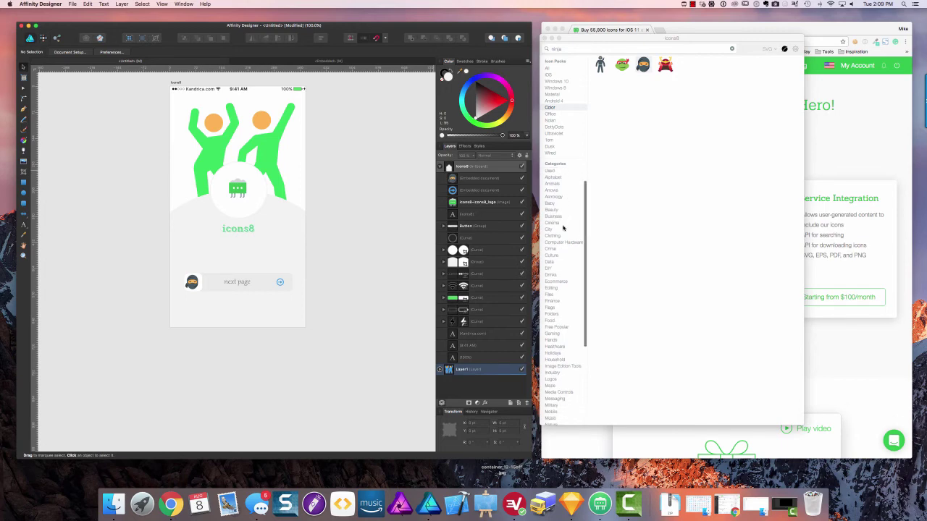
scroll(563, 226, "down", 3)
scroll(564, 228, "down", 5)
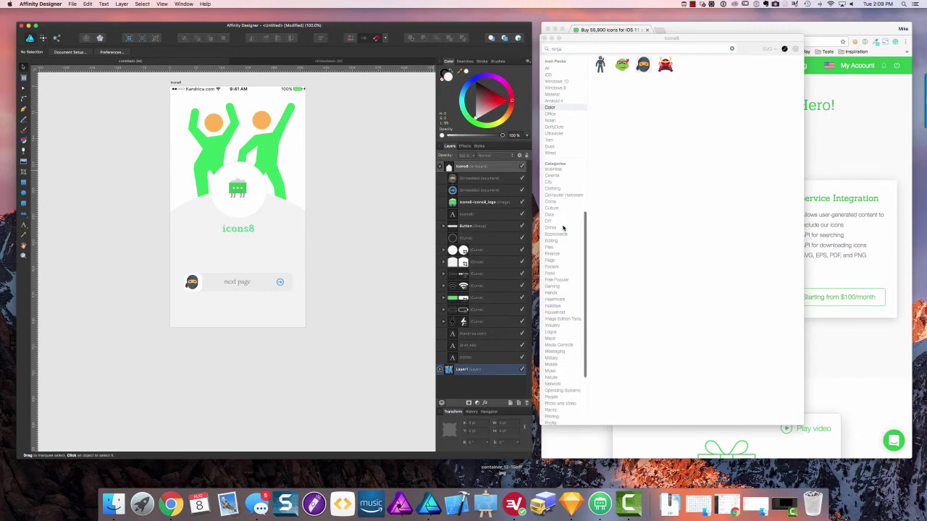
scroll(563, 228, "down", 2)
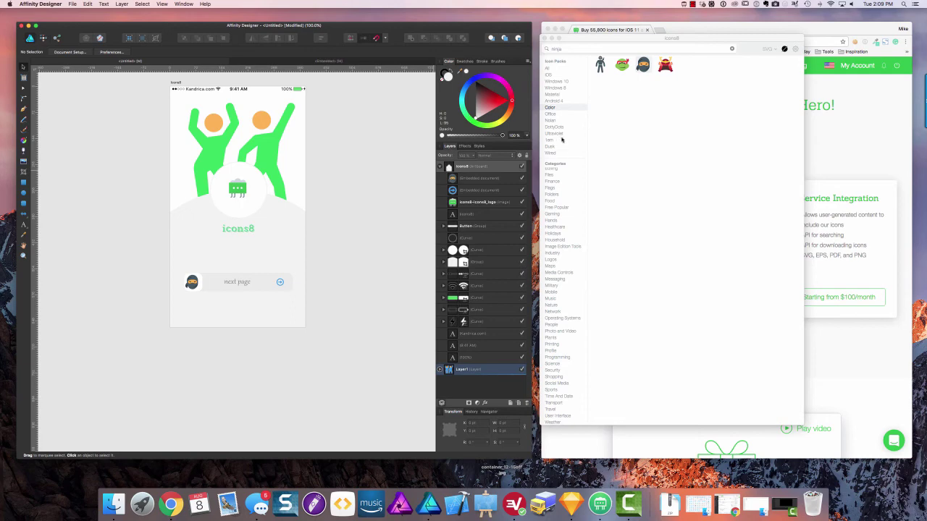
left_click(562, 51)
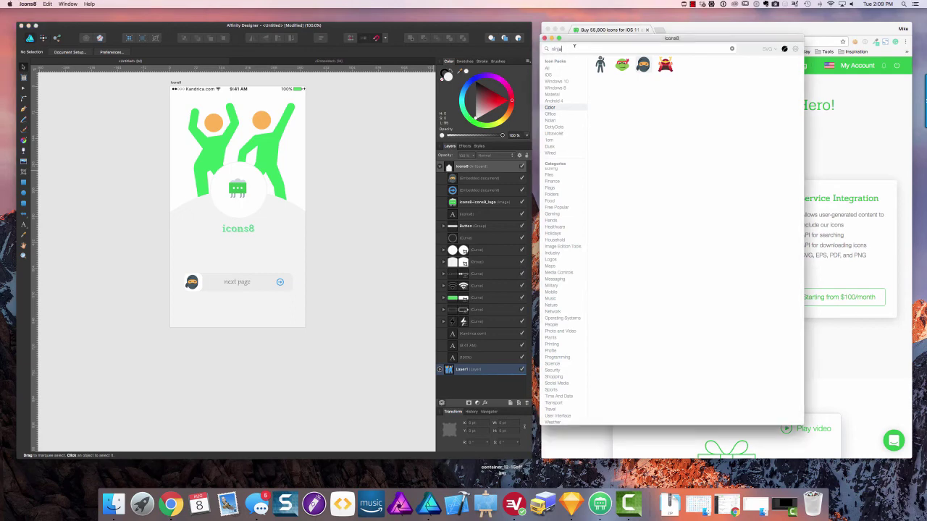
double_click(563, 51)
key("BackSpace")
scroll(556, 198, "up", 5)
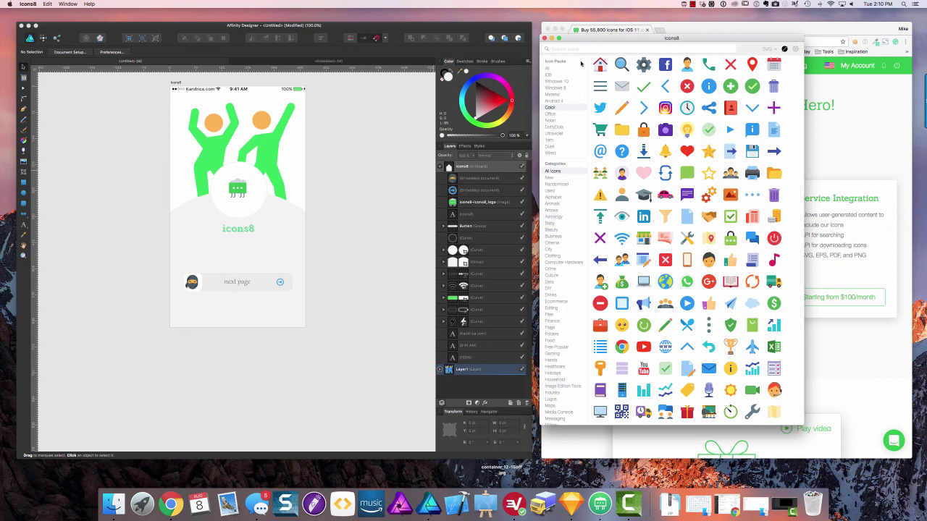
- Bring the Icons8 pricing page in Chrome to the front
left_click(709, 27)
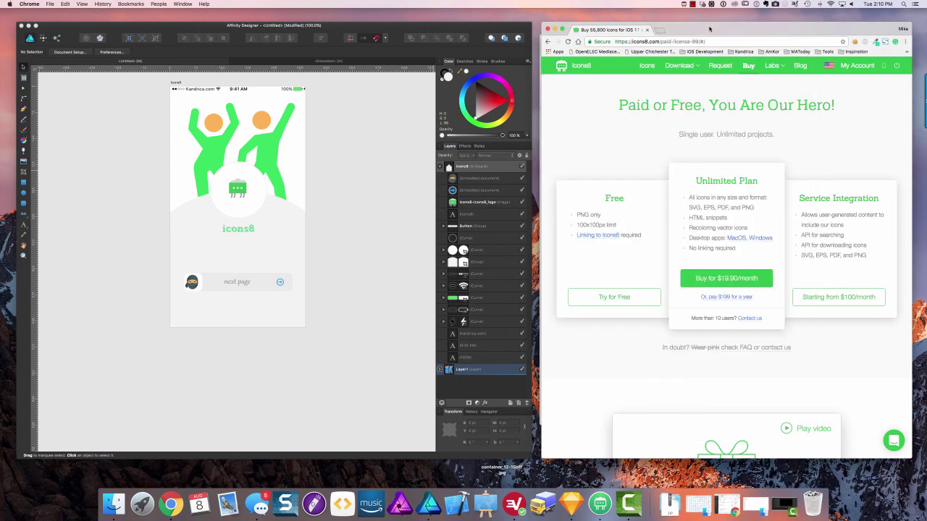